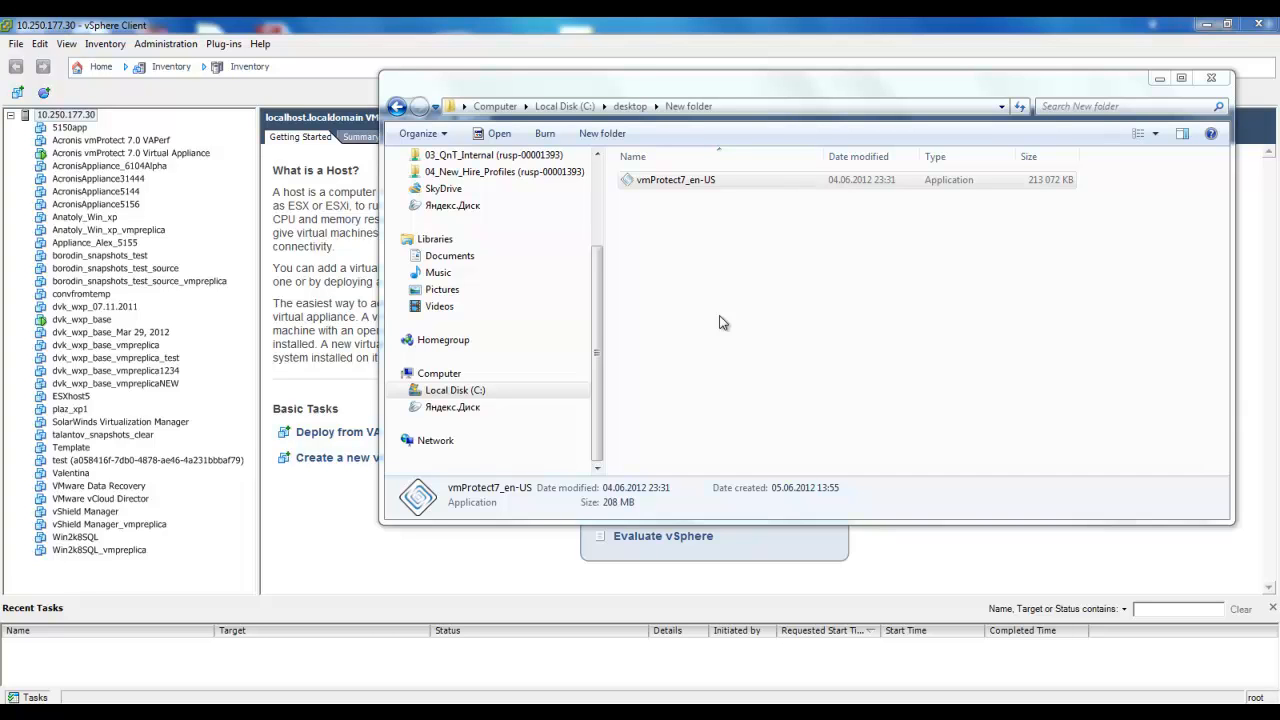
Run the vmProtect7_en-US installer, choose to install as Virtual Appliance on an ESX(i) host, and accept the license agreement.
left_click(680, 182)
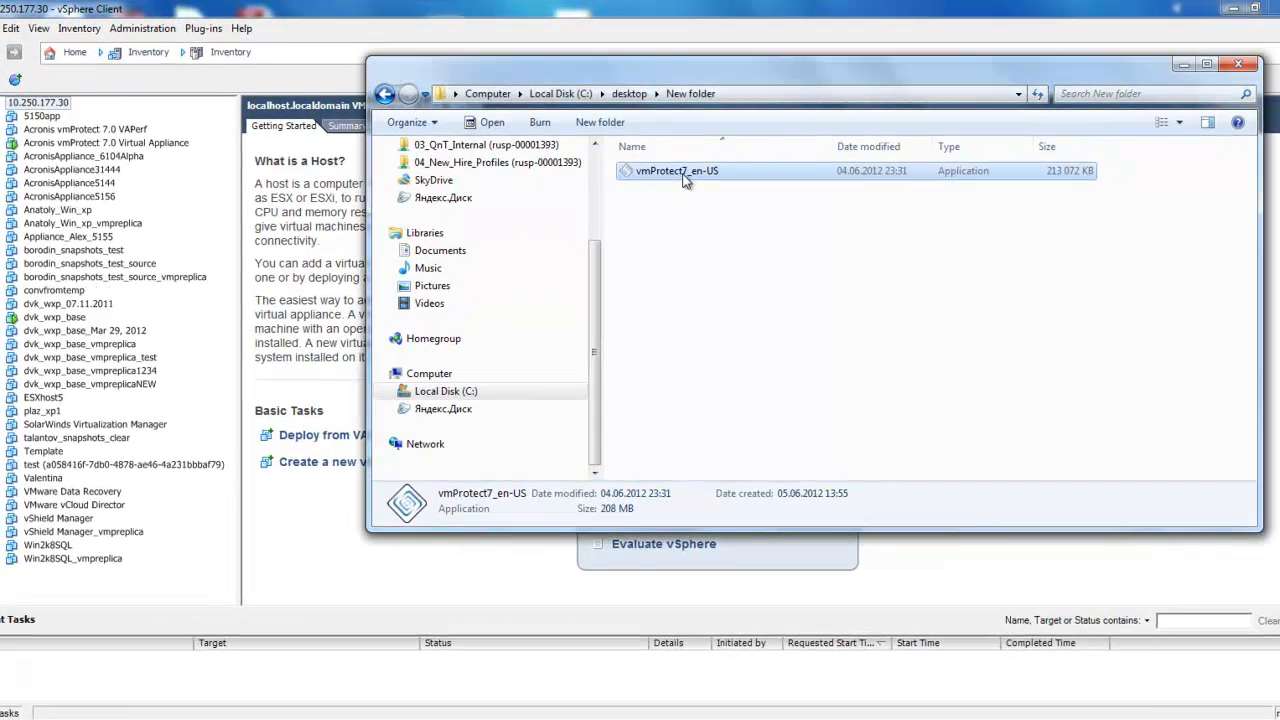
double_click(684, 177)
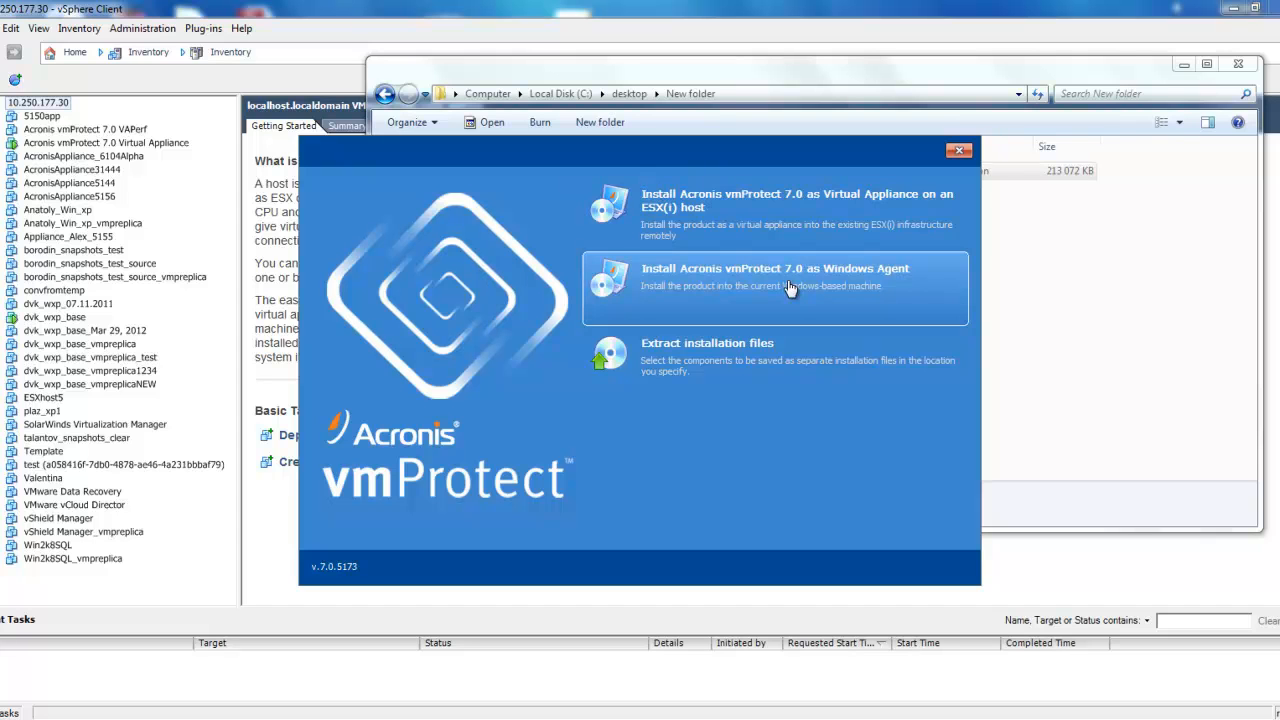
left_click(770, 217)
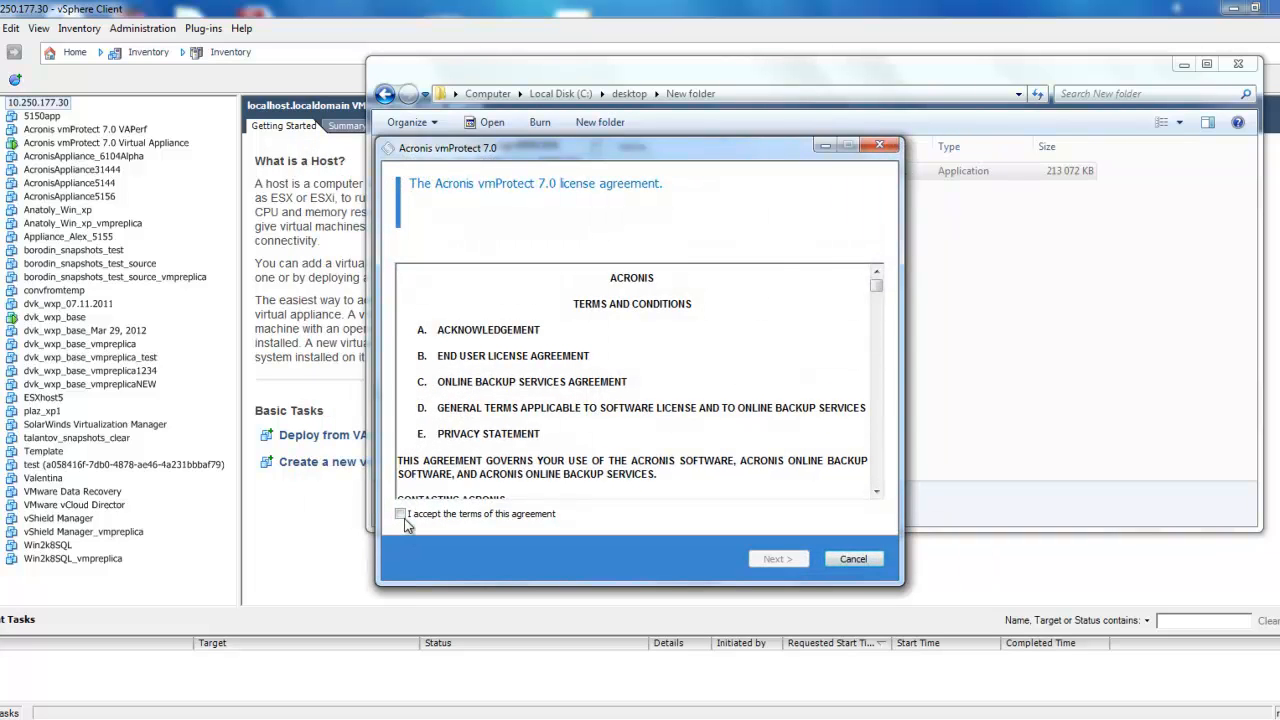
left_click(401, 514)
left_click(778, 559)
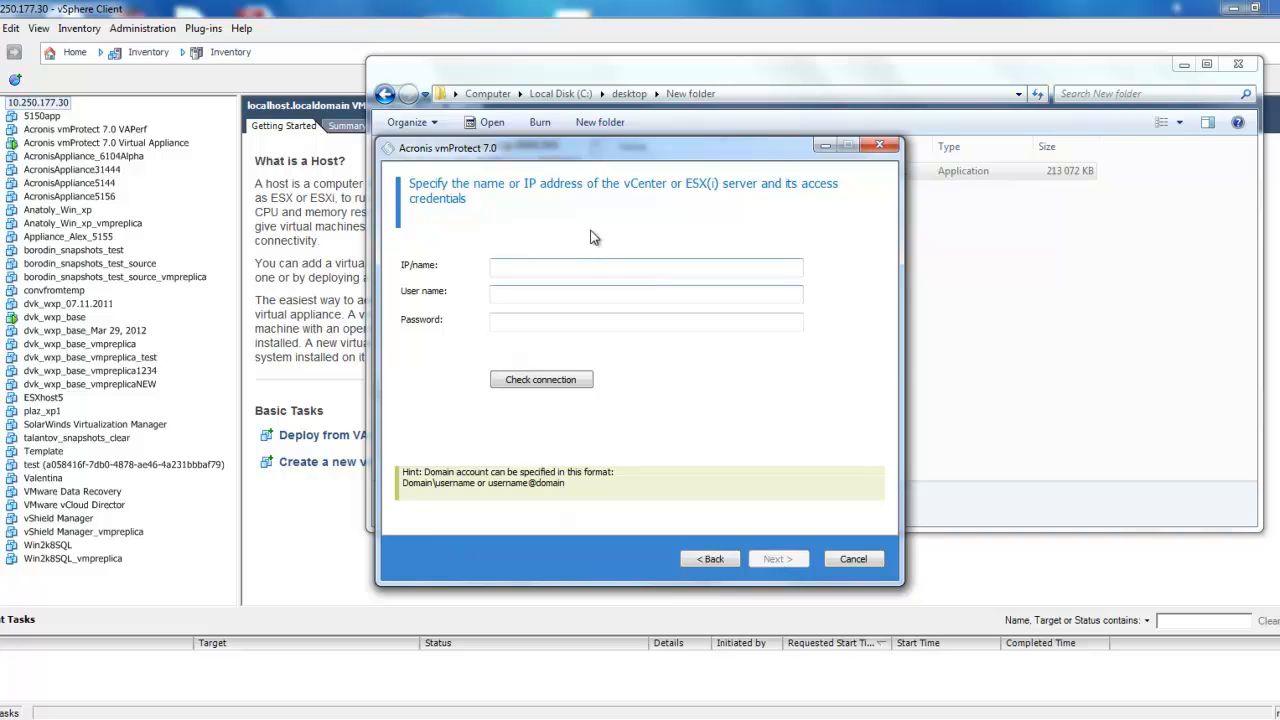
Specify server 10.250.177.30 with user name root, enter the account password, and proceed with these credentials.
left_click(589, 262)
type("10.250.177.30")
key("Tab")
type("root")
key("Tab")
type("•••••••••")
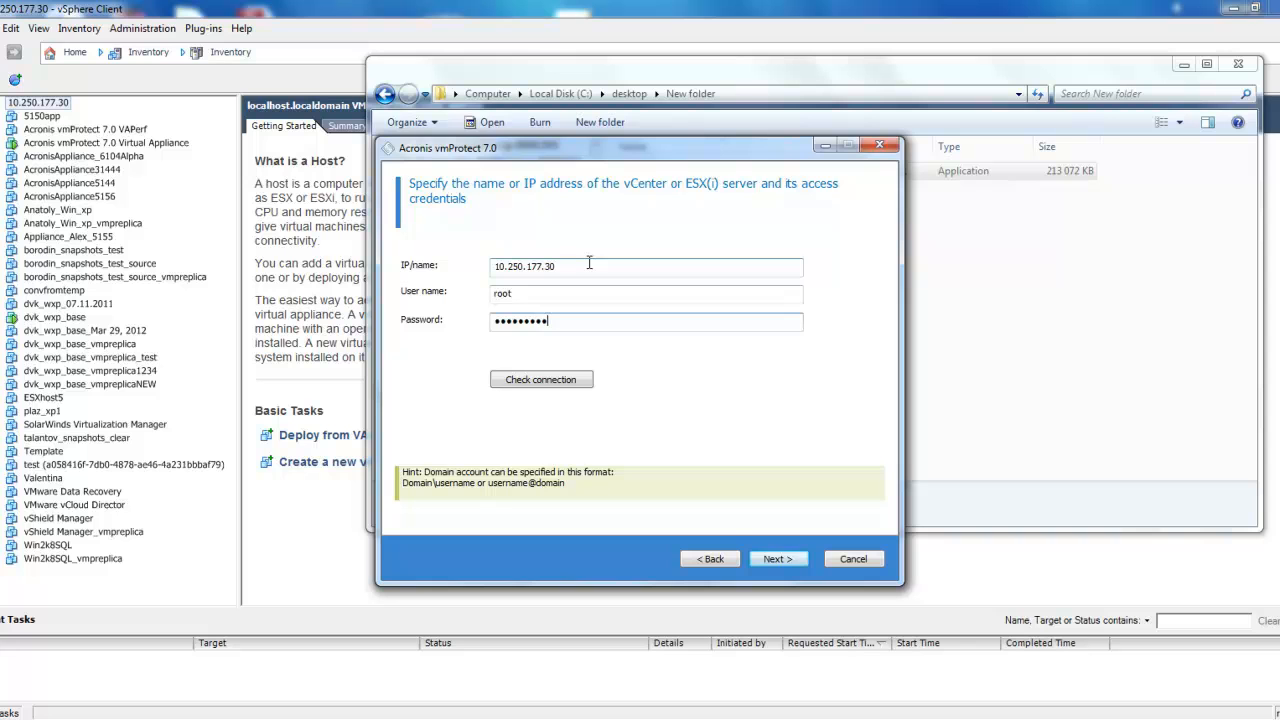
left_click(777, 559)
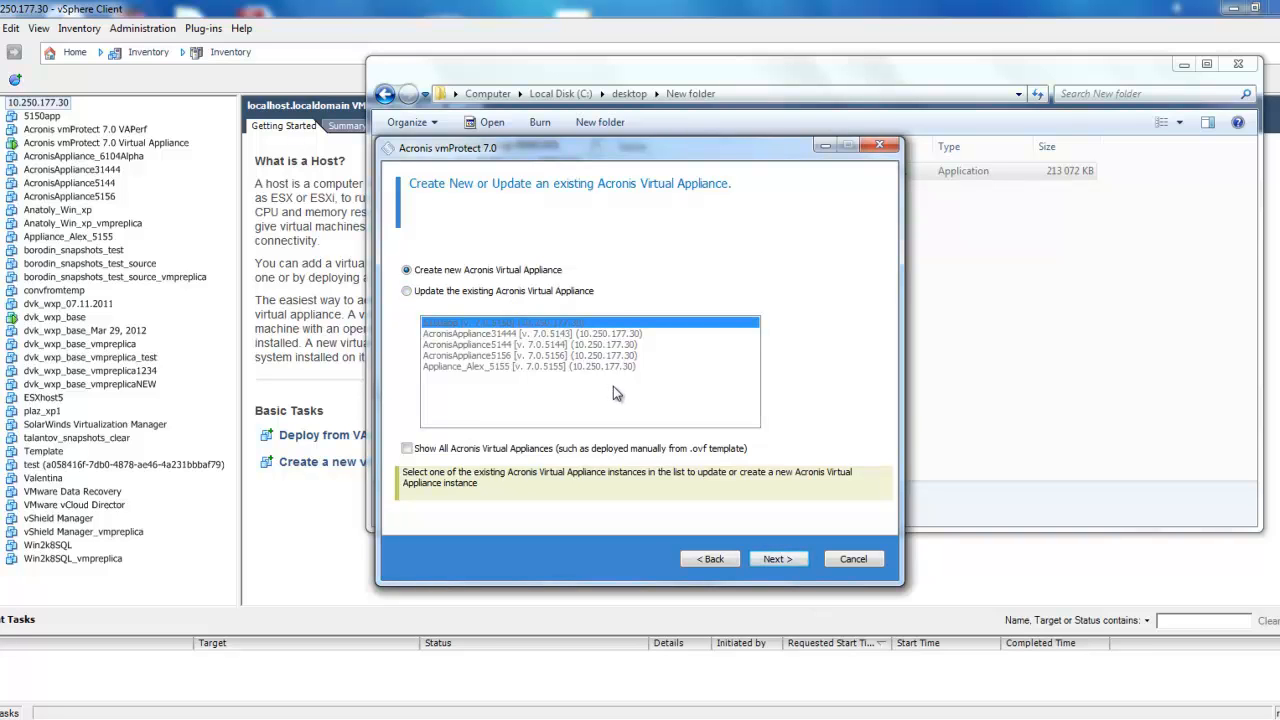
Choose to create a new Acronis Virtual Appliance instead of updating an existing one, and continue.
left_click(420, 291)
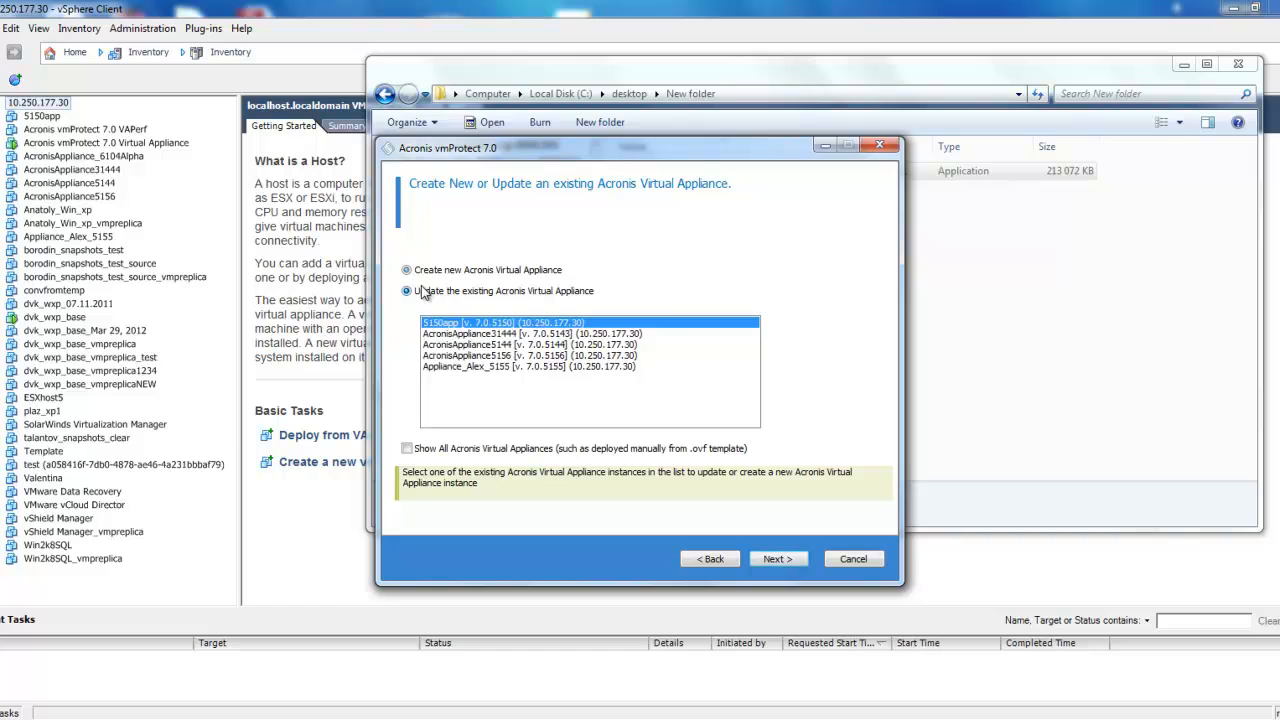
left_click(432, 272)
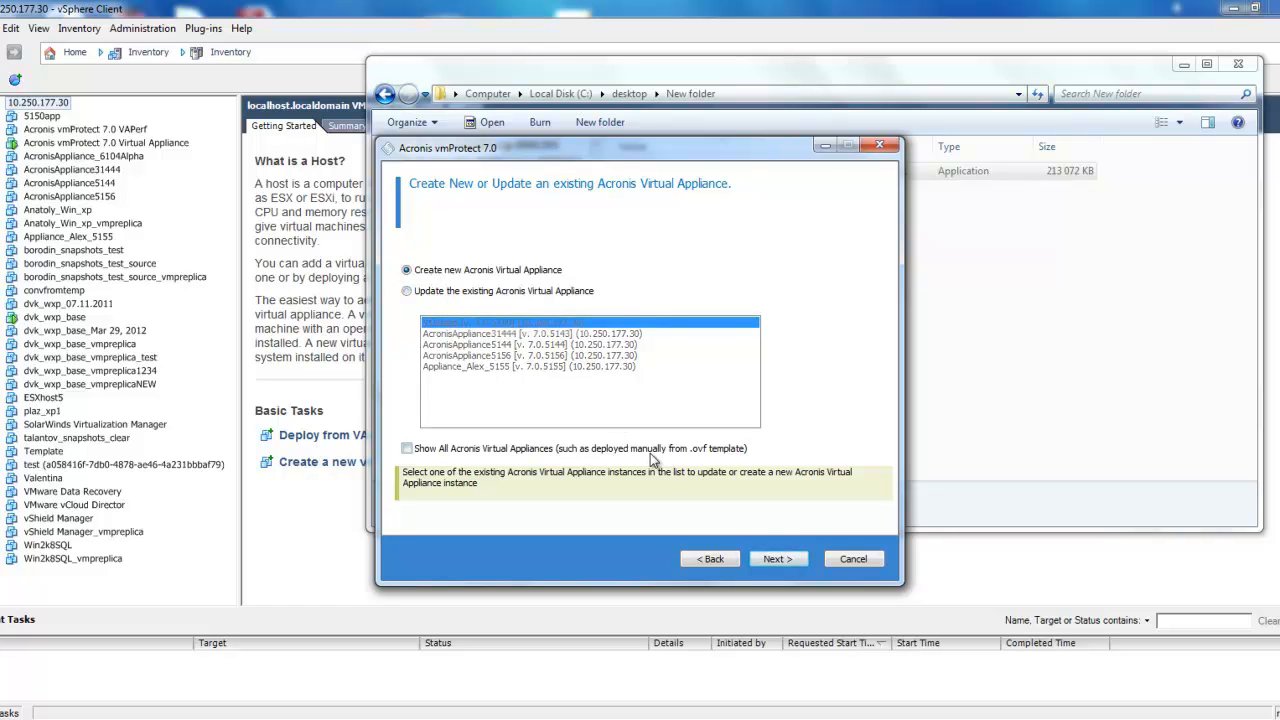
left_click(777, 559)
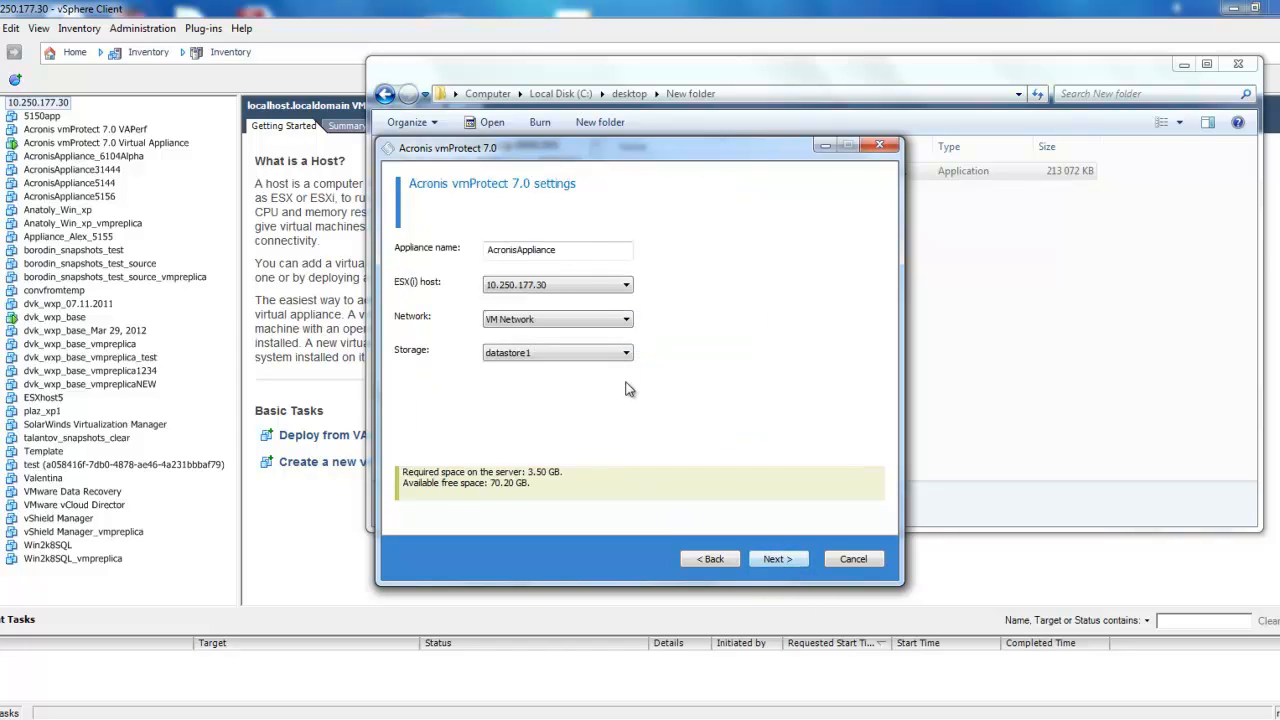
Name the appliance AcronisAppliance5173 and continue with host 10.250.177.30, network VM Network and storage datastore1.
left_click(589, 251)
type("5173")
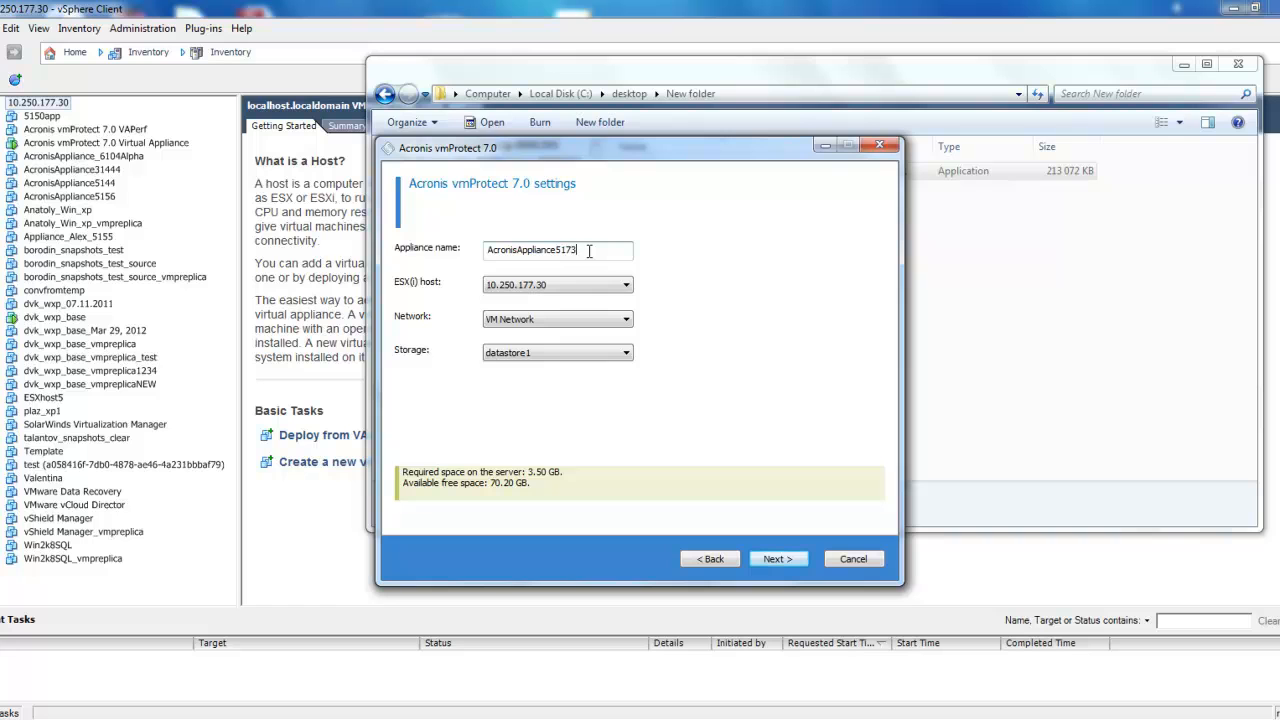
left_click(562, 288)
left_click(560, 287)
left_click(566, 318)
left_click(571, 318)
left_click(580, 353)
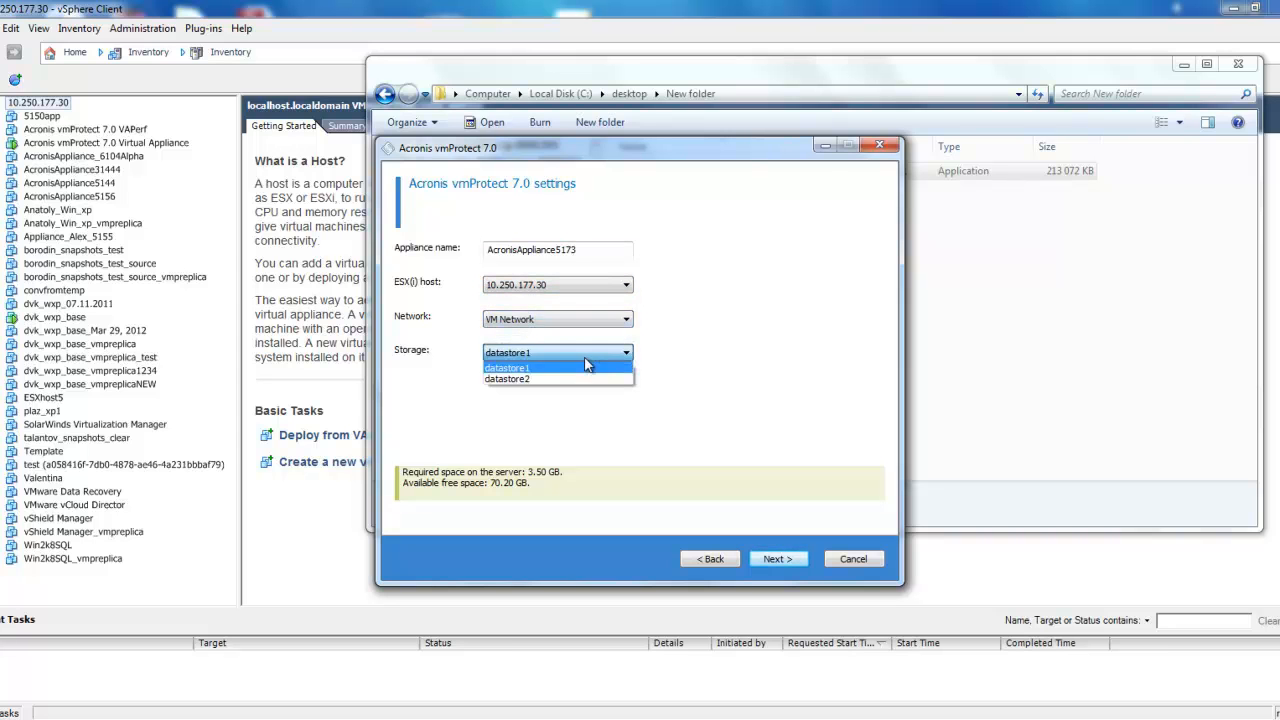
left_click(580, 357)
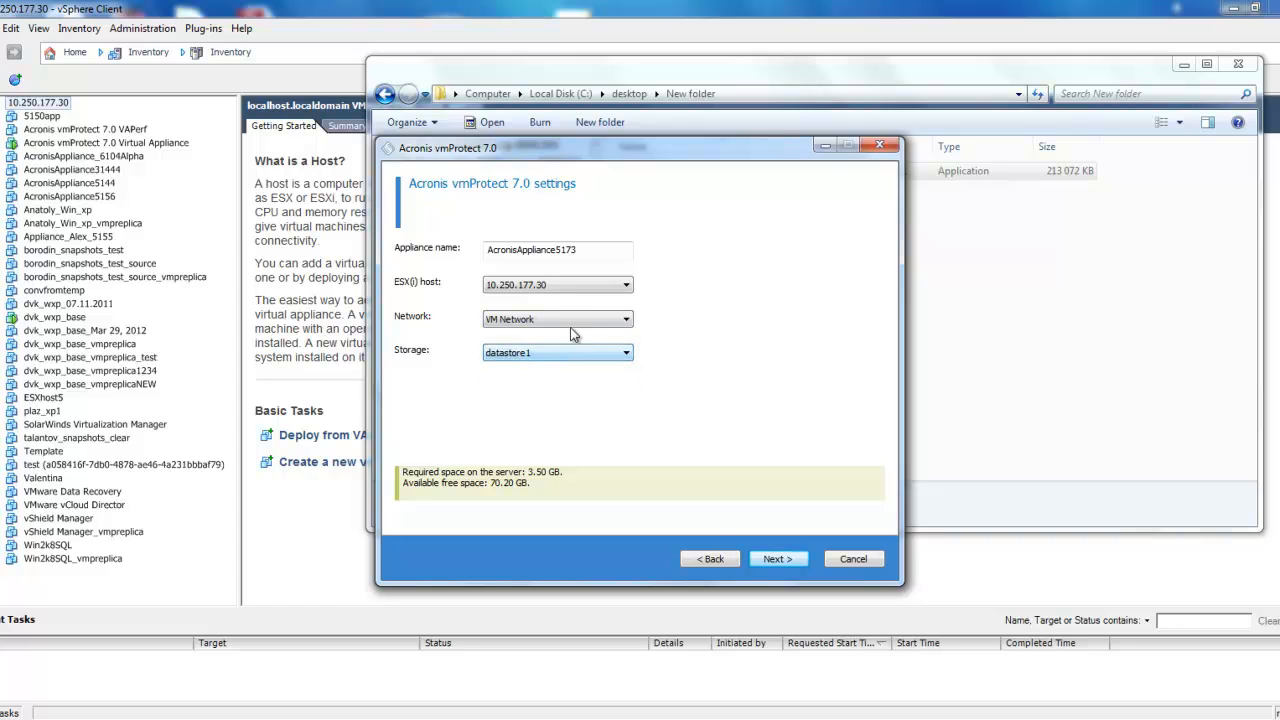
left_click(784, 561)
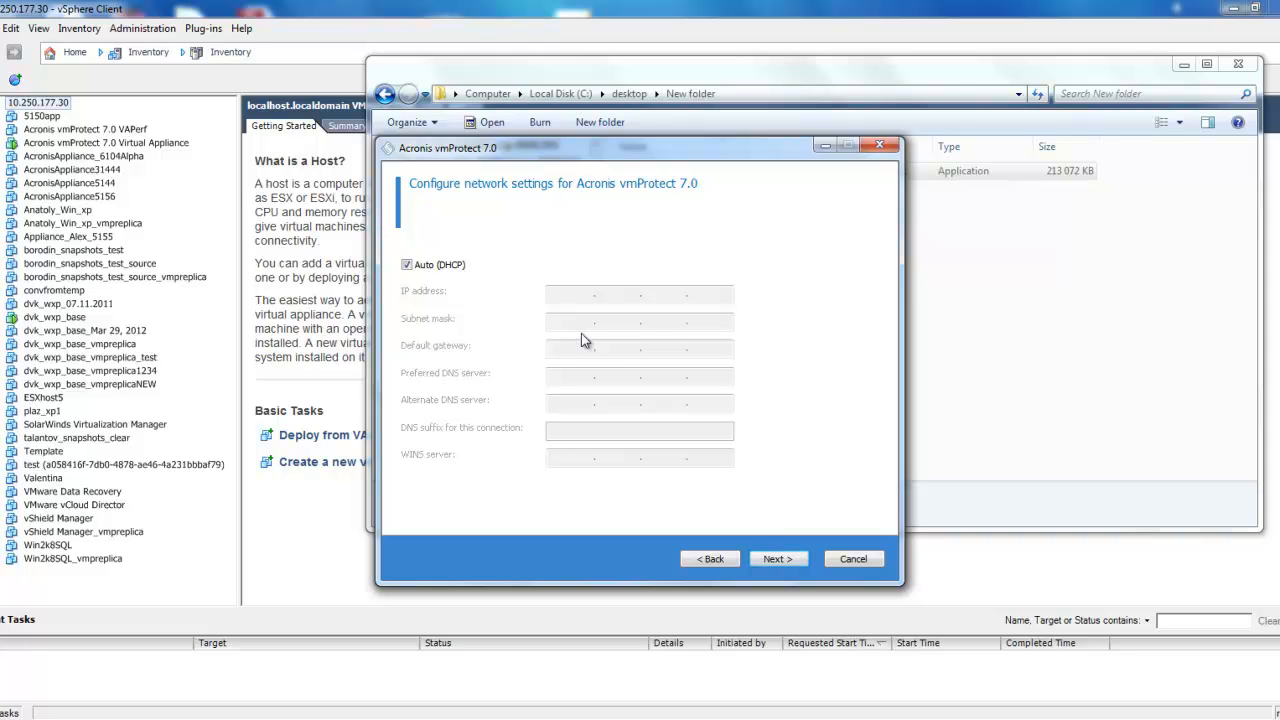
Keep automatic DHCP network settings, decline participation in the ACEP, and start the installation.
left_click(778, 558)
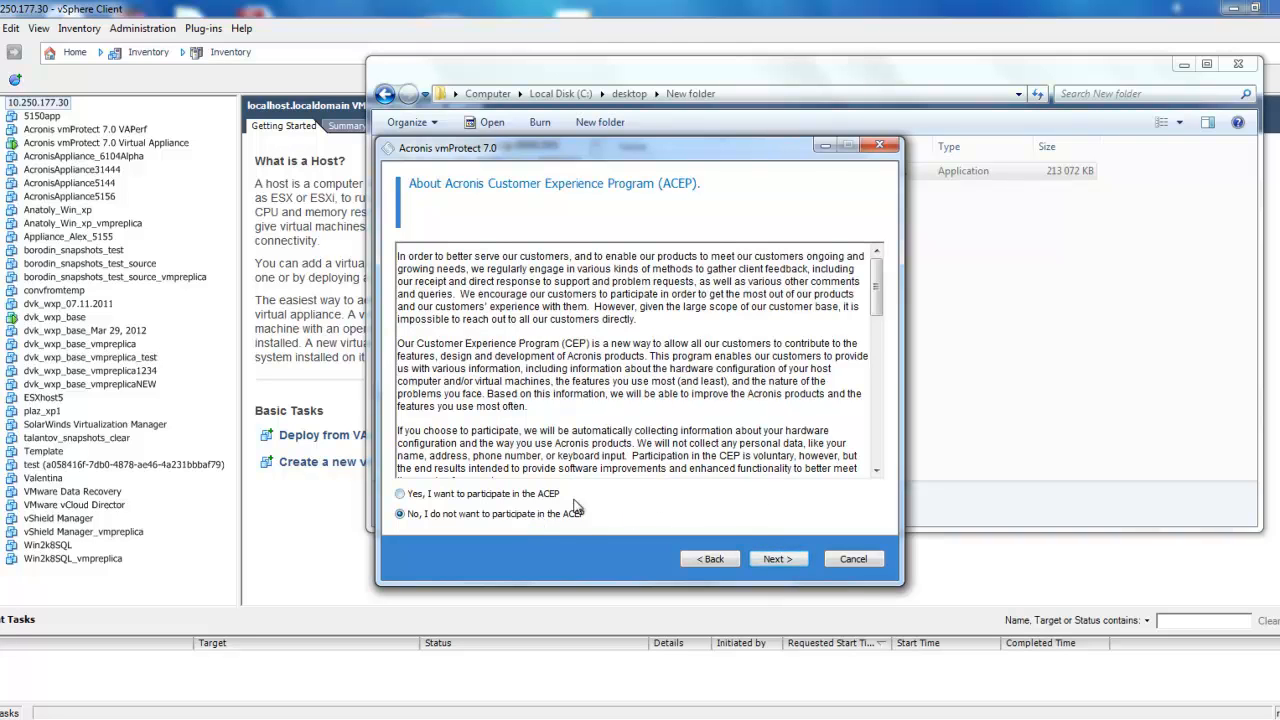
left_click(787, 560)
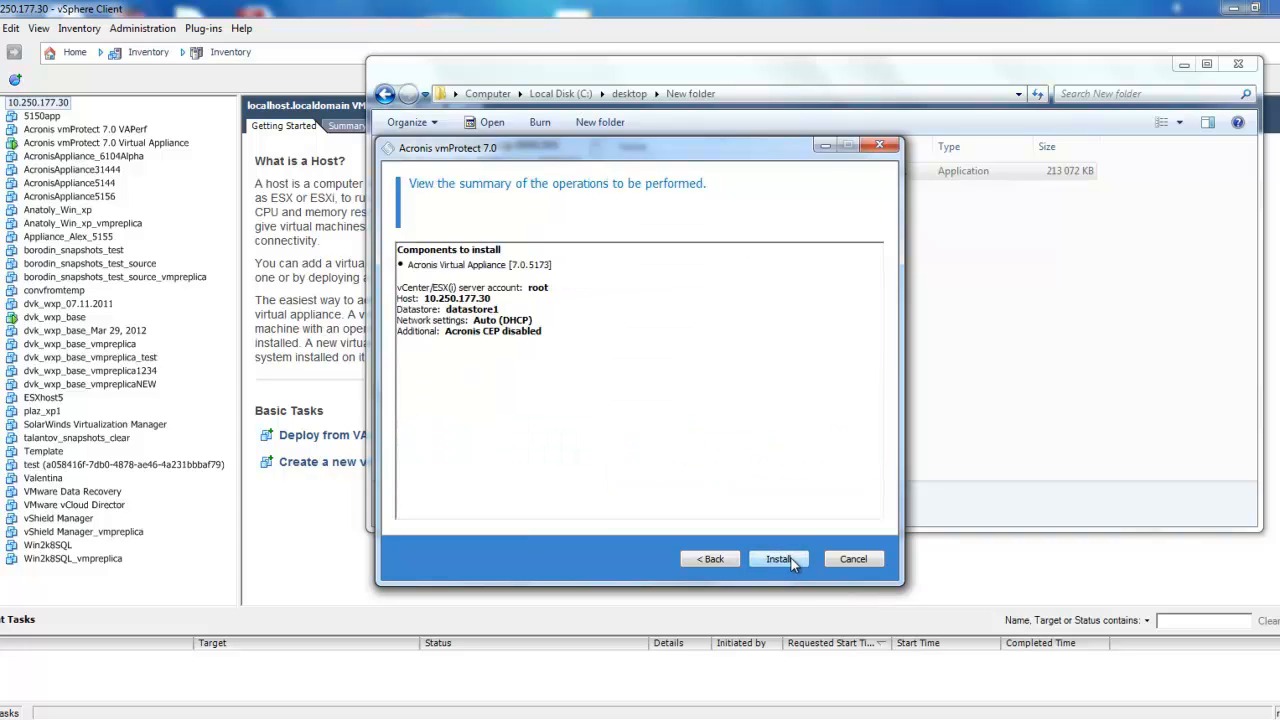
left_click(795, 558)
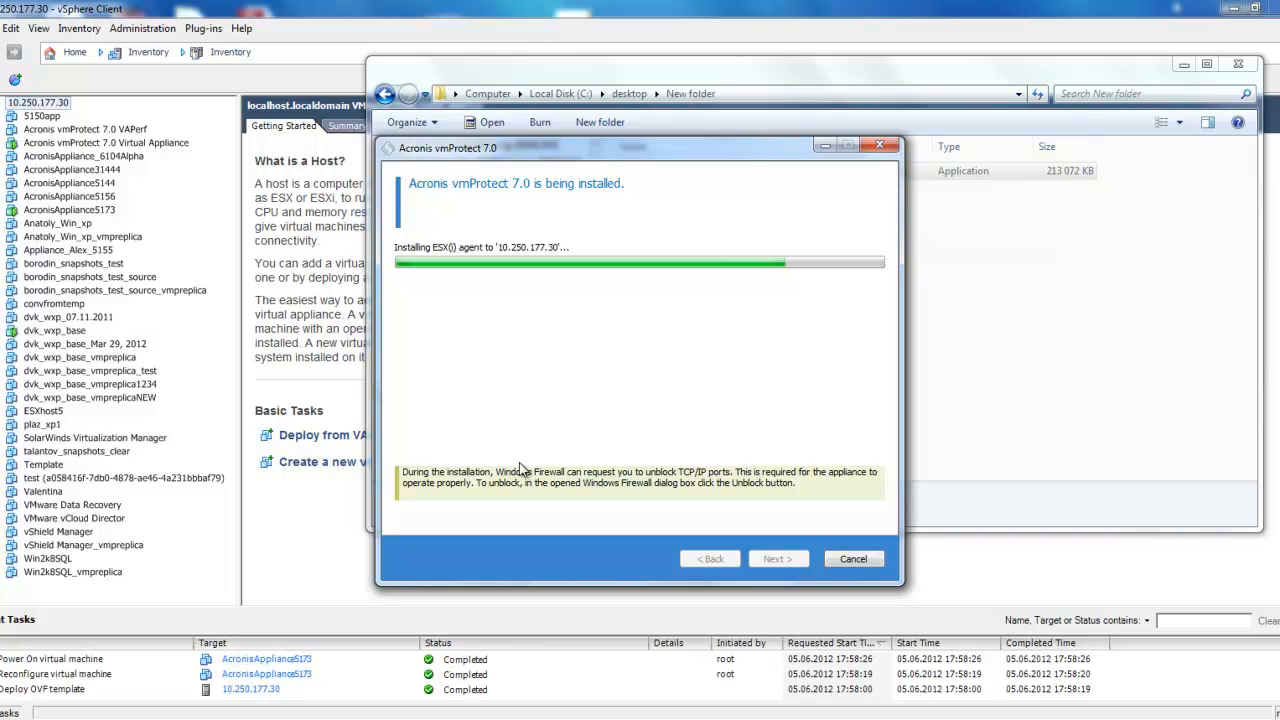
View the console of the AcronisAppliance5173 virtual machine in vSphere Client and enlarge the console area.
left_click(88, 211)
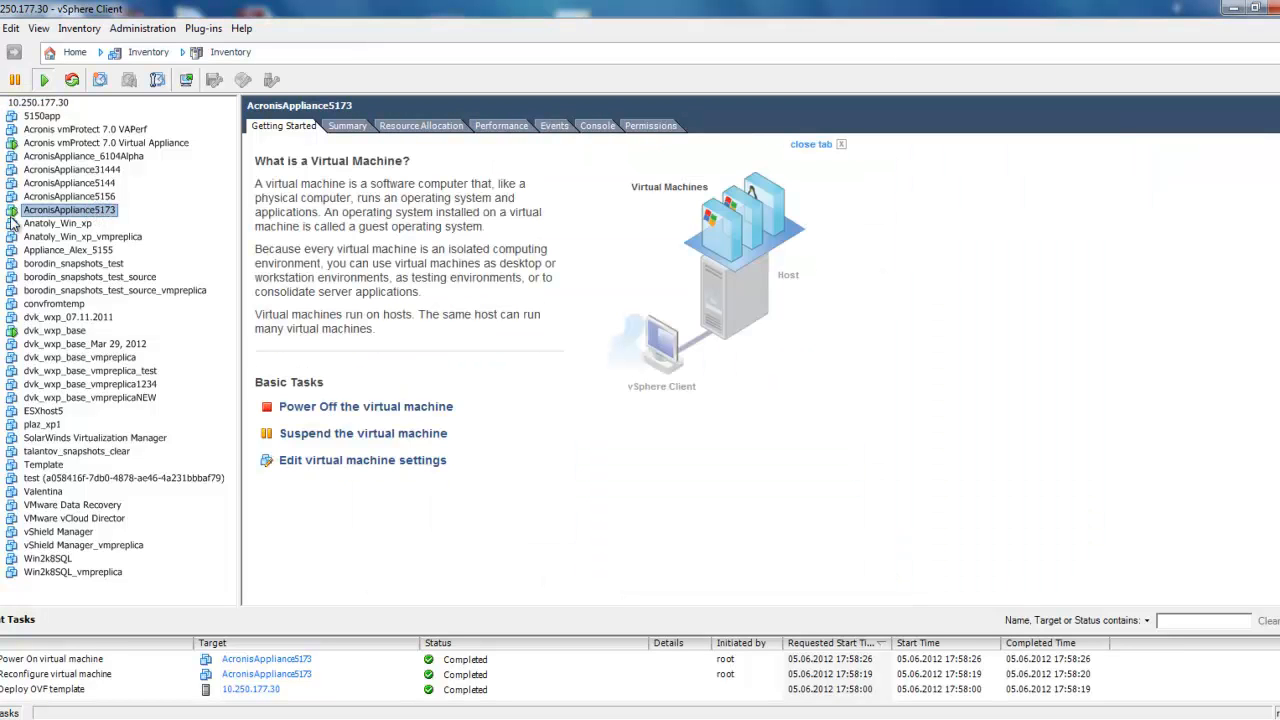
left_click(600, 130)
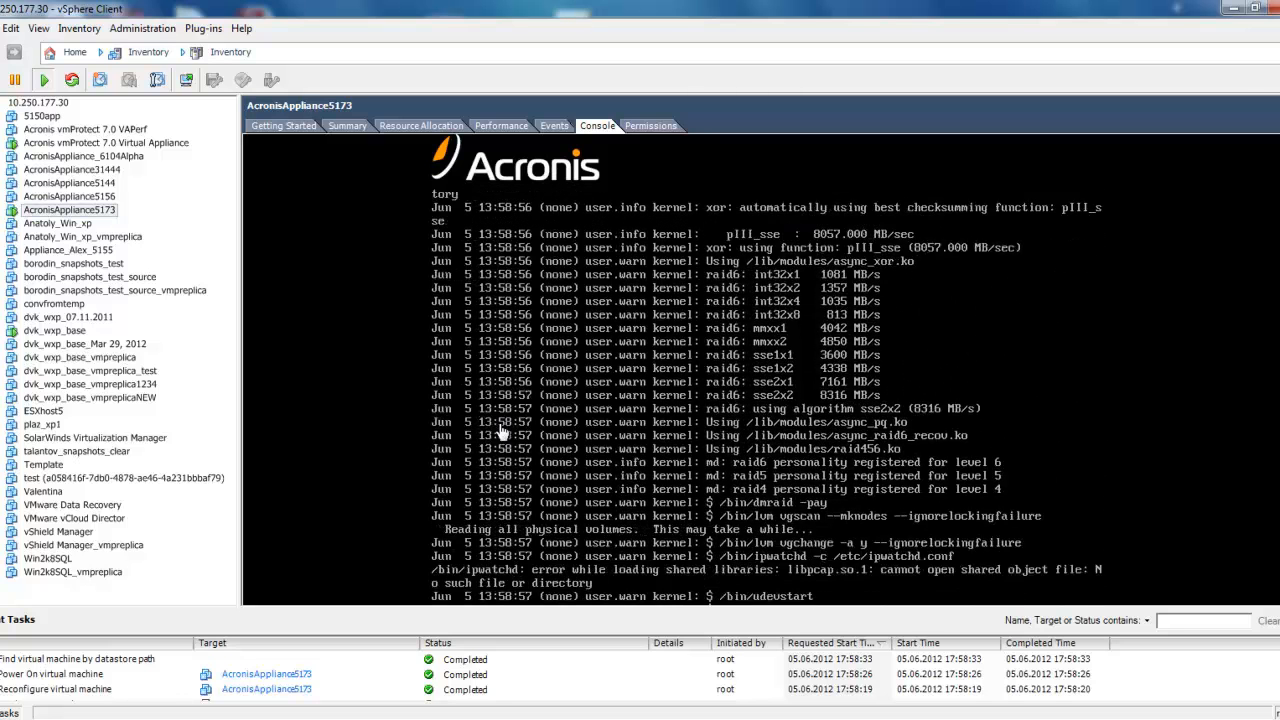
mouse_move(548, 610)
left_mouse_down()
mouse_move(557, 641)
mouse_move(565, 624)
left_mouse_up()
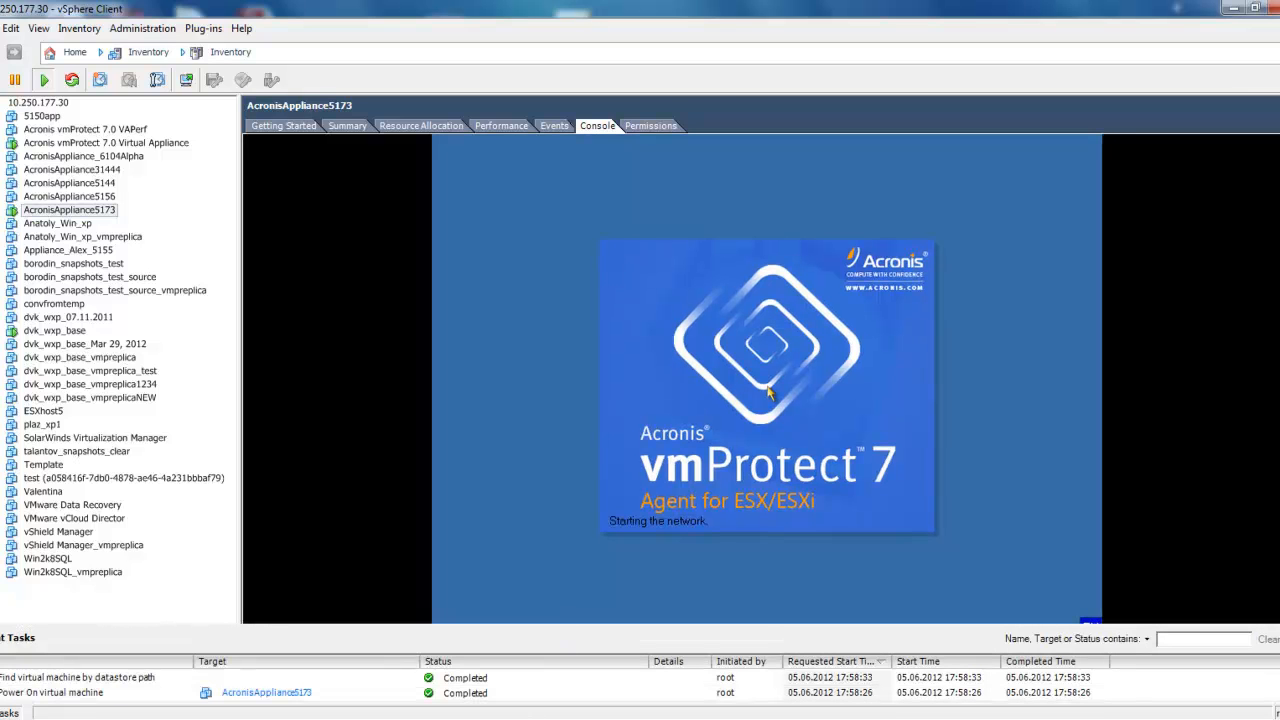
Bring the Acronis vmProtect 7.0 installer window back to the front and move it aside to uncover the appliance console.
mouse_move(524, 719)
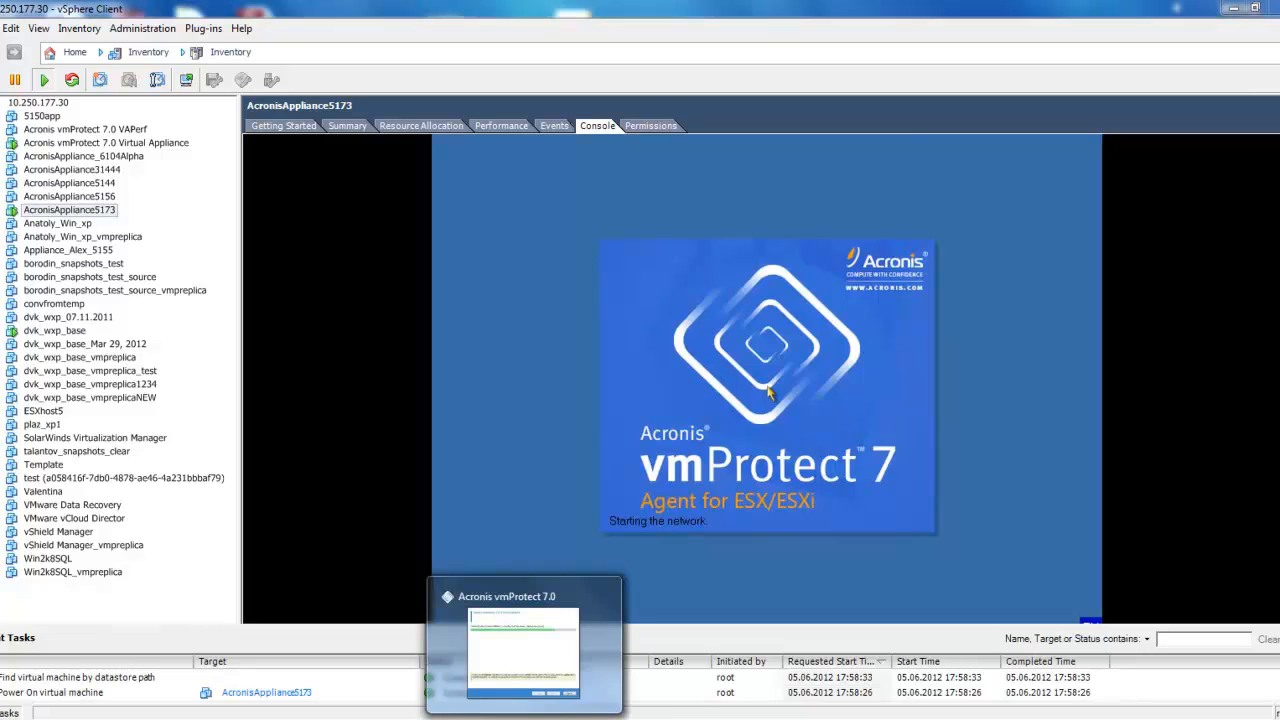
left_click(523, 650)
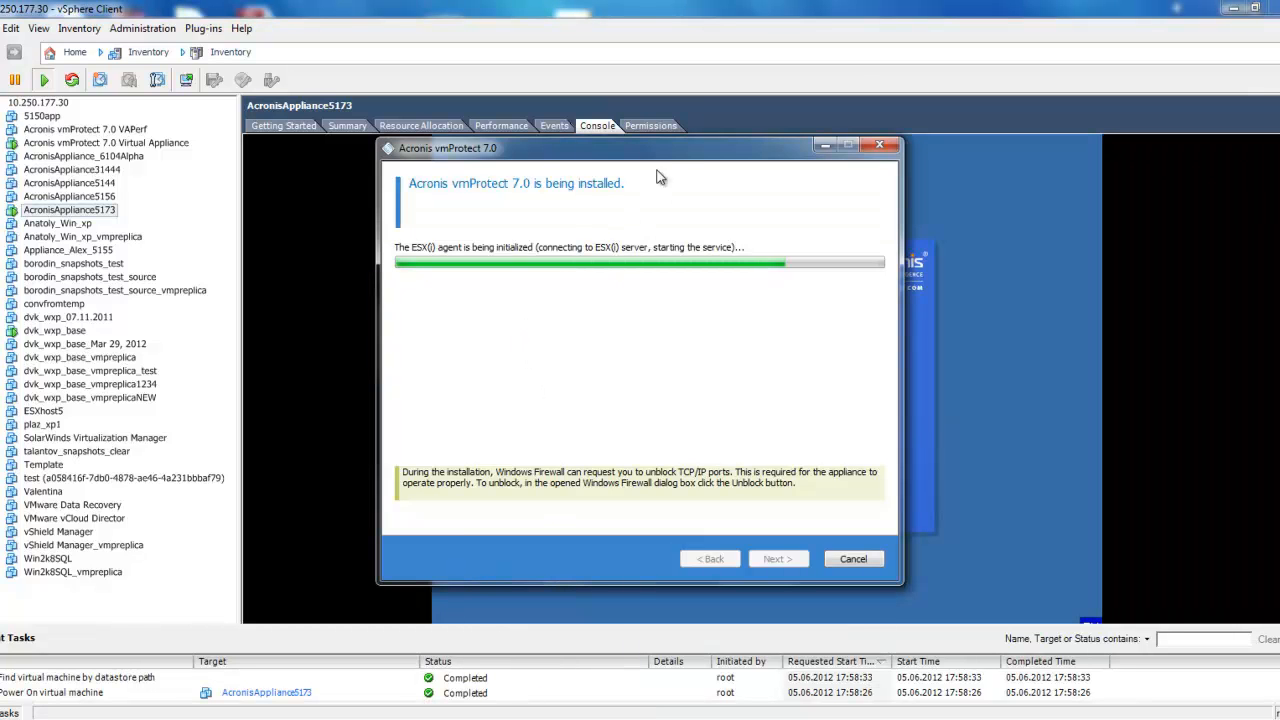
left_click_drag(674, 155, 363, 165)
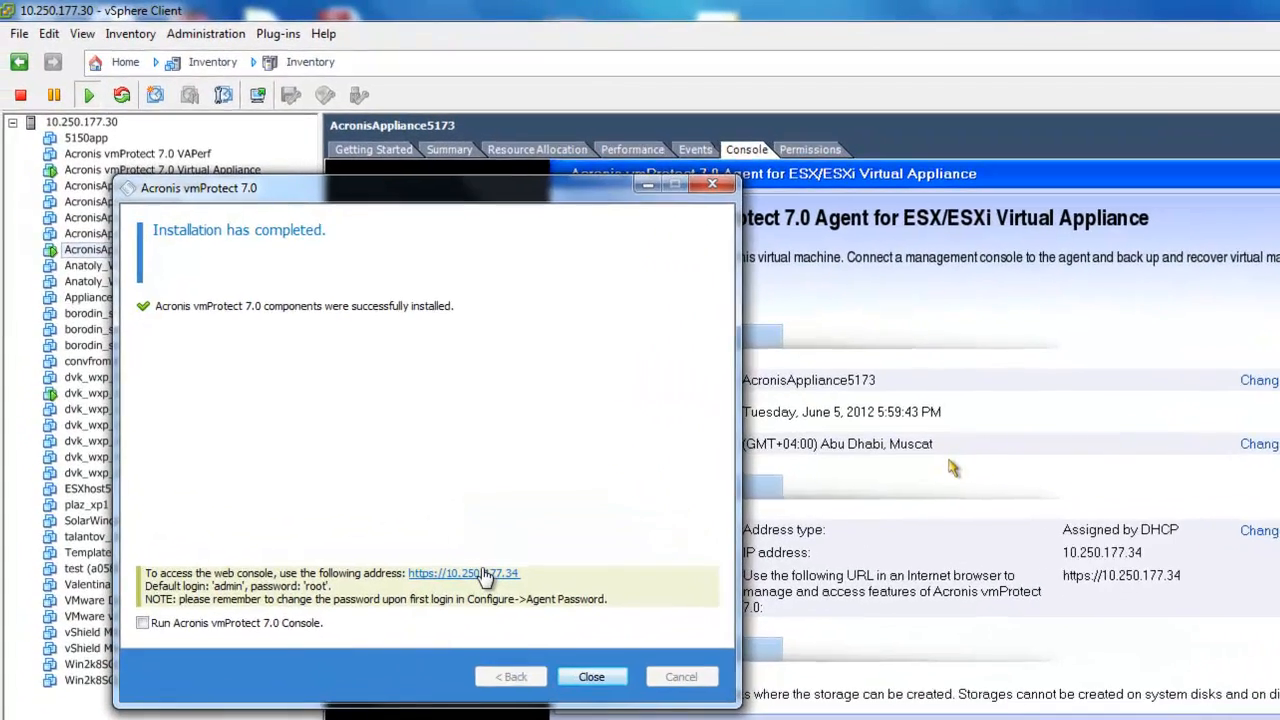
left_click(484, 574)
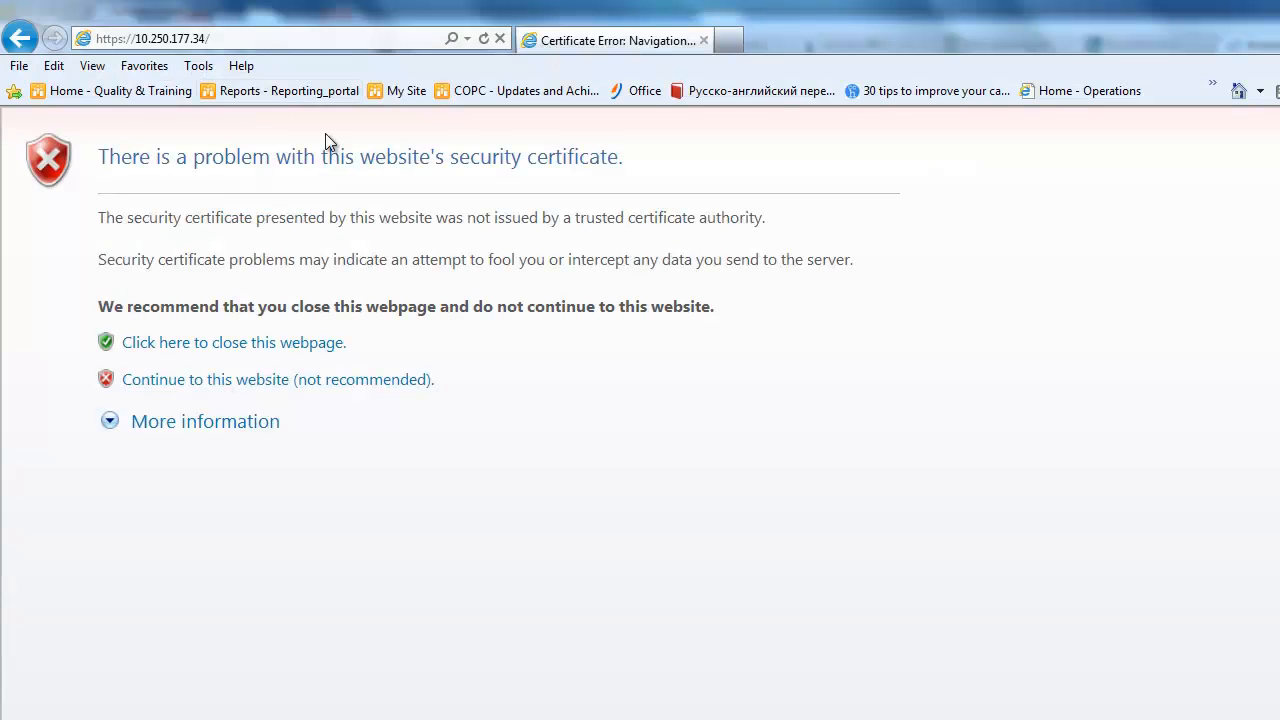
left_click(327, 386)
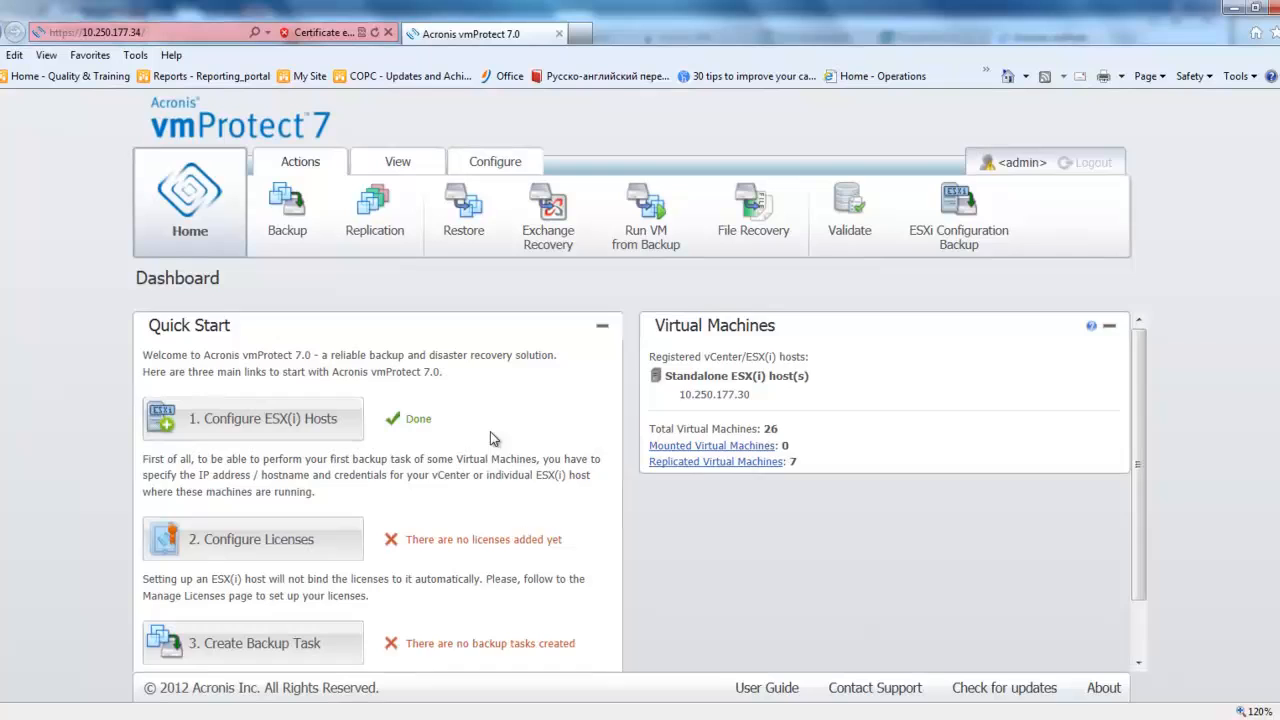
scroll(637, 516, "down", 2)
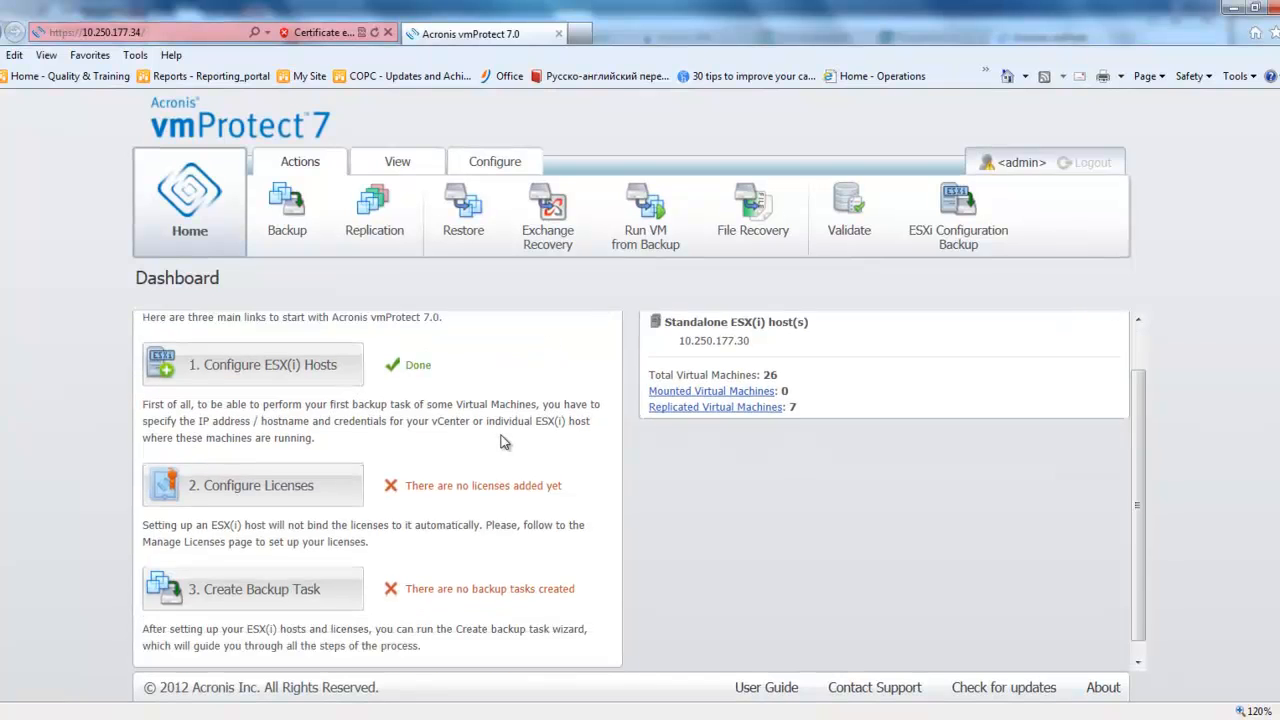
scroll(503, 435, "up", 2)
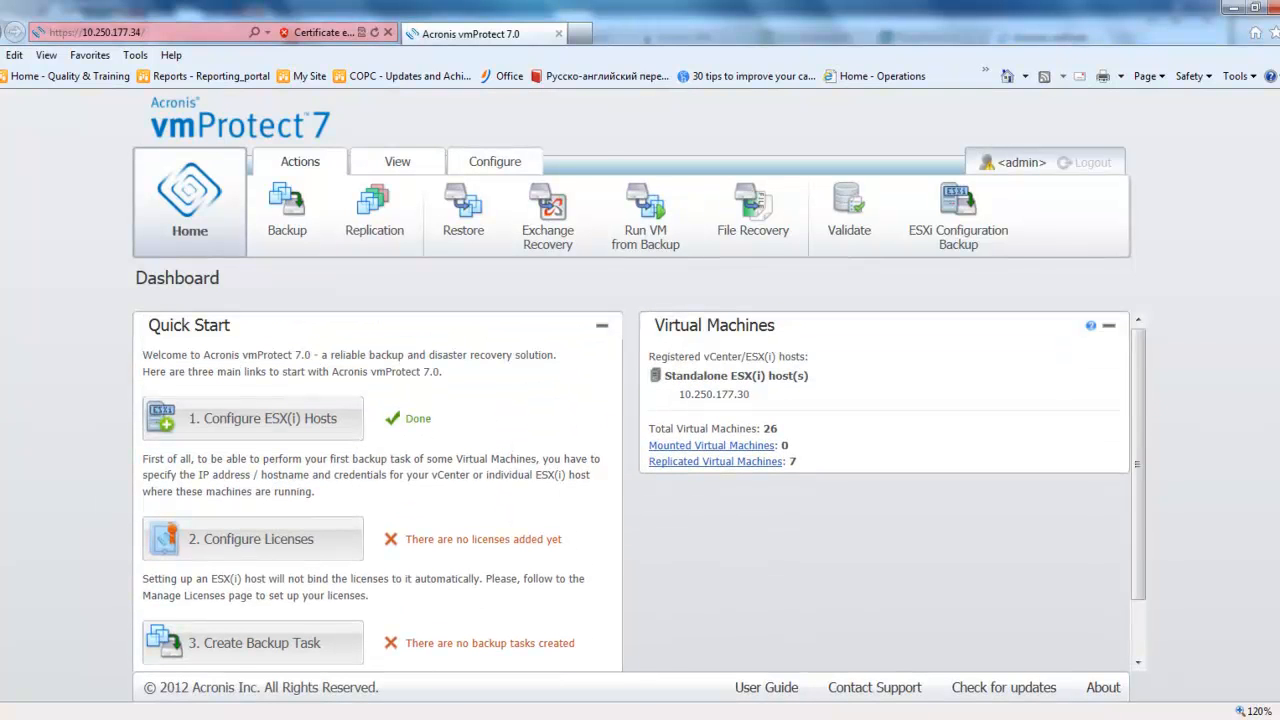
Return to the completed installation wizard and close it along with the Acronis vmProtect setup start window.
mouse_move(524, 718)
left_click(523, 650)
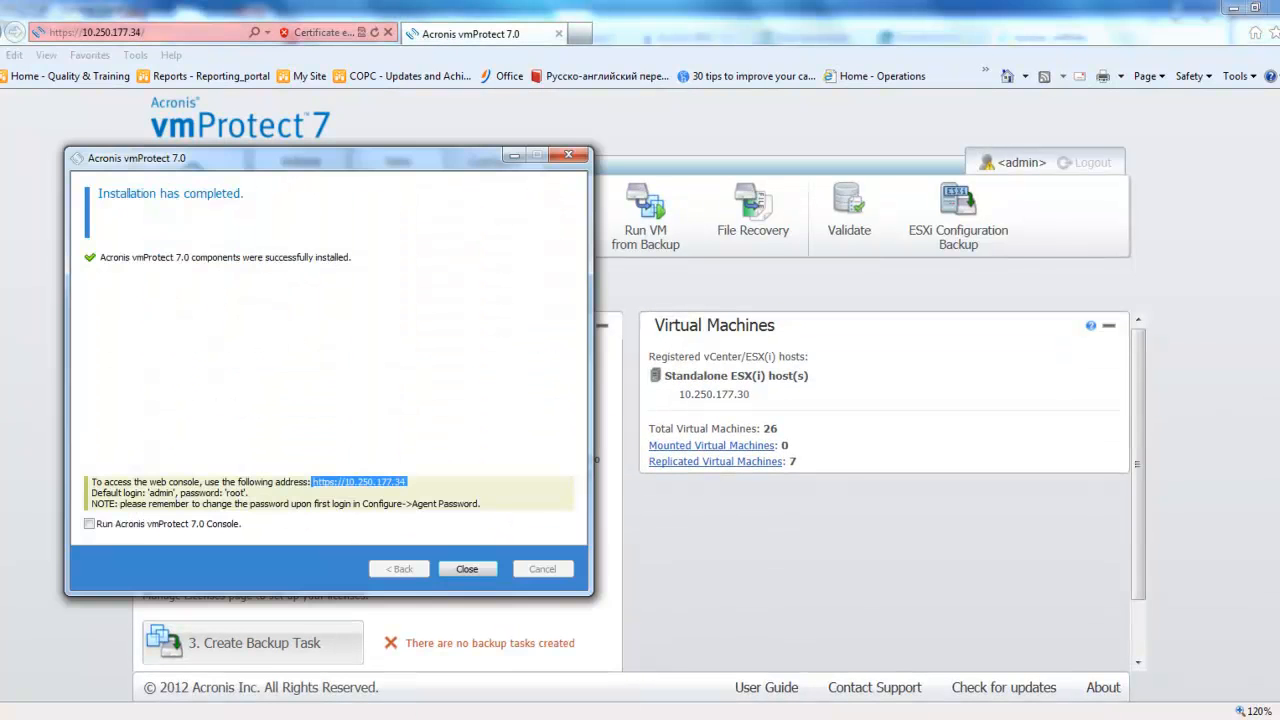
left_click(469, 567)
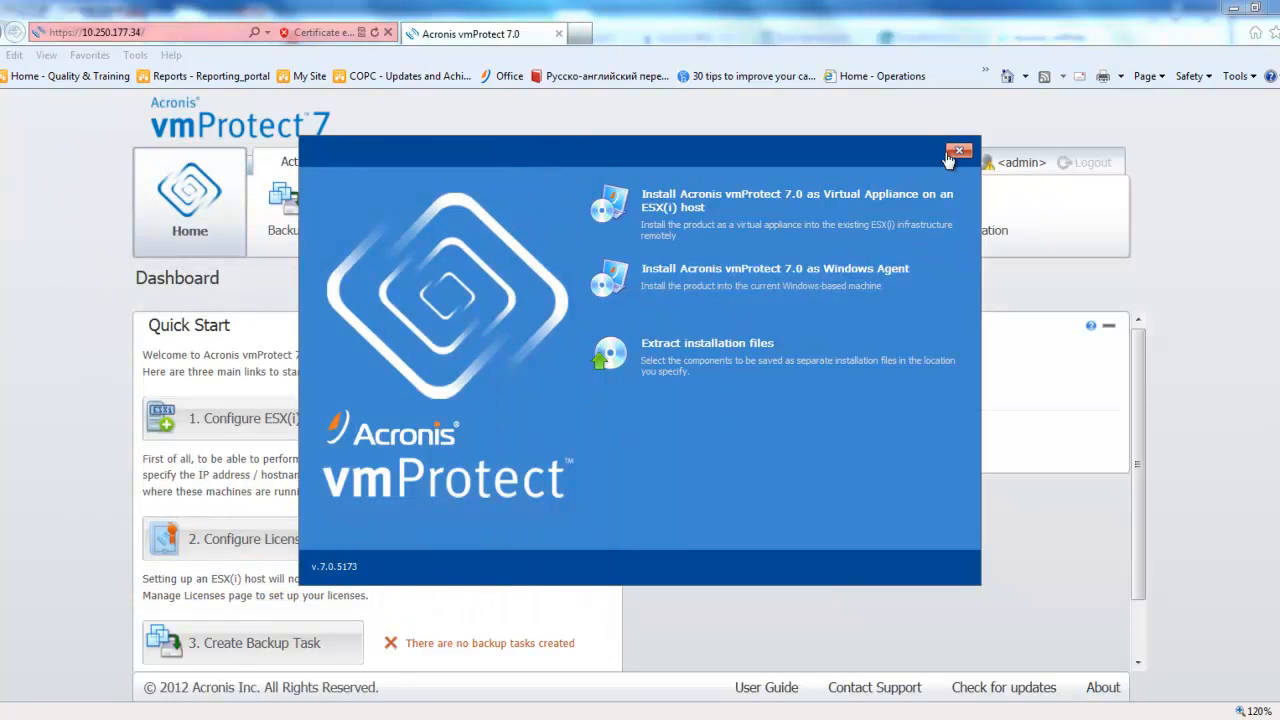
left_click(620, 600)
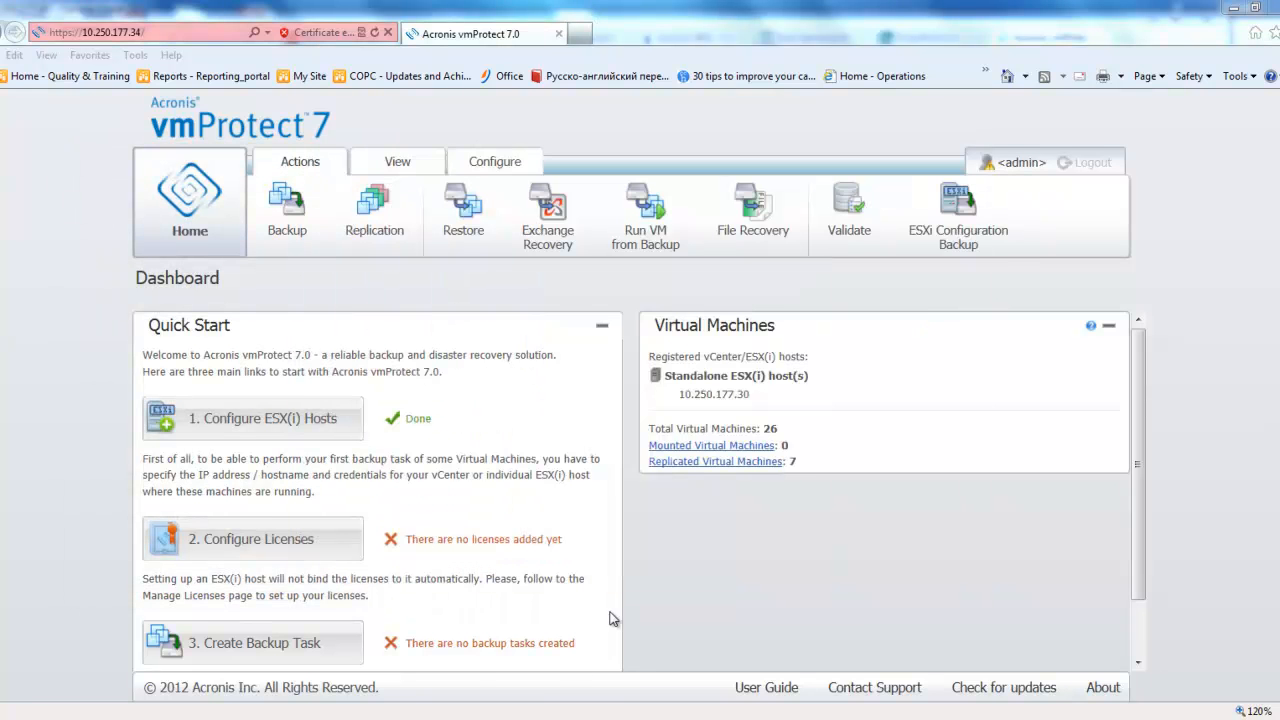